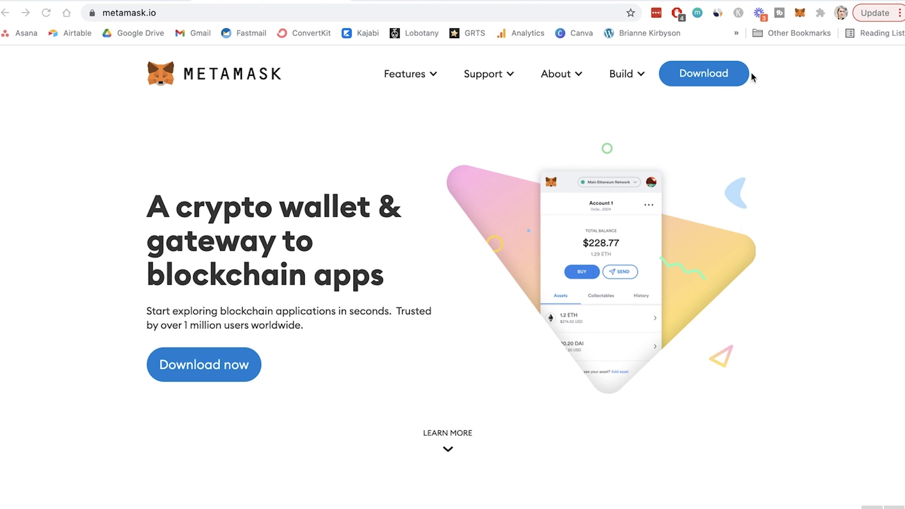
Step: Compare the iOS, Android and Chrome downloads, then go to the Chrome extension's Web Store listing
{"action": "left_click", "coordinate": [720, 83]}
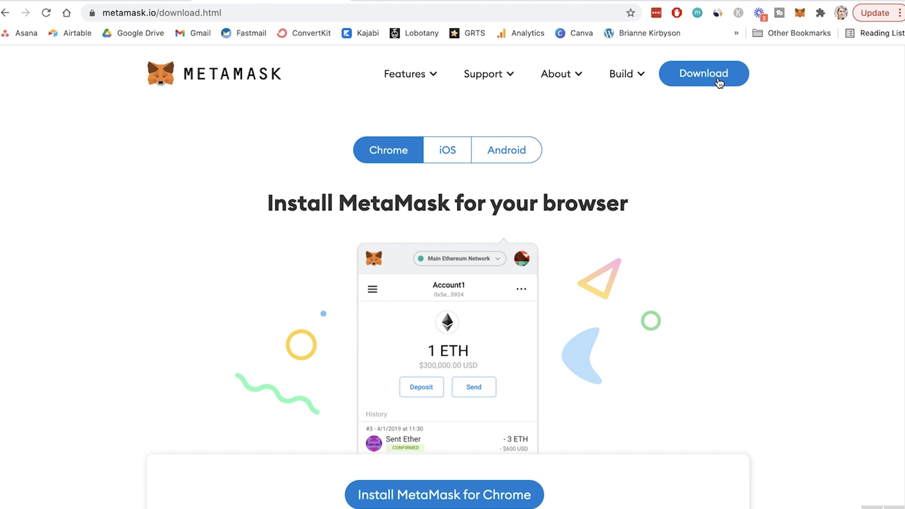
{"action": "left_click", "coordinate": [444, 157]}
{"action": "left_click", "coordinate": [504, 151]}
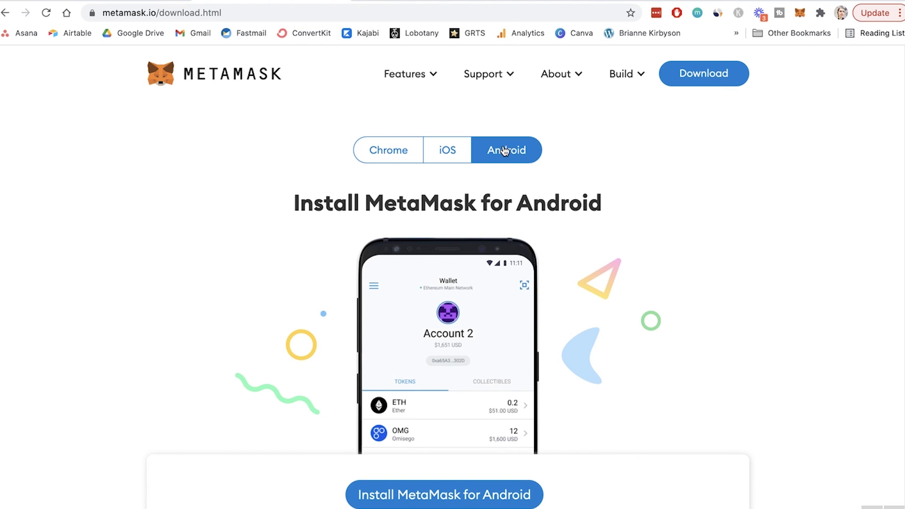
{"action": "left_click", "coordinate": [401, 158]}
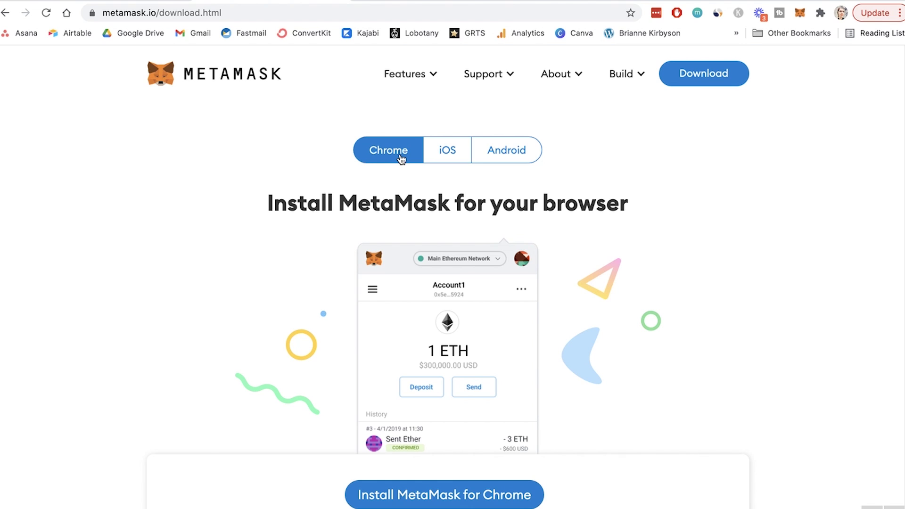
{"action": "scroll", "coordinate": [740, 258], "scroll_direction": "down", "scroll_amount": 3}
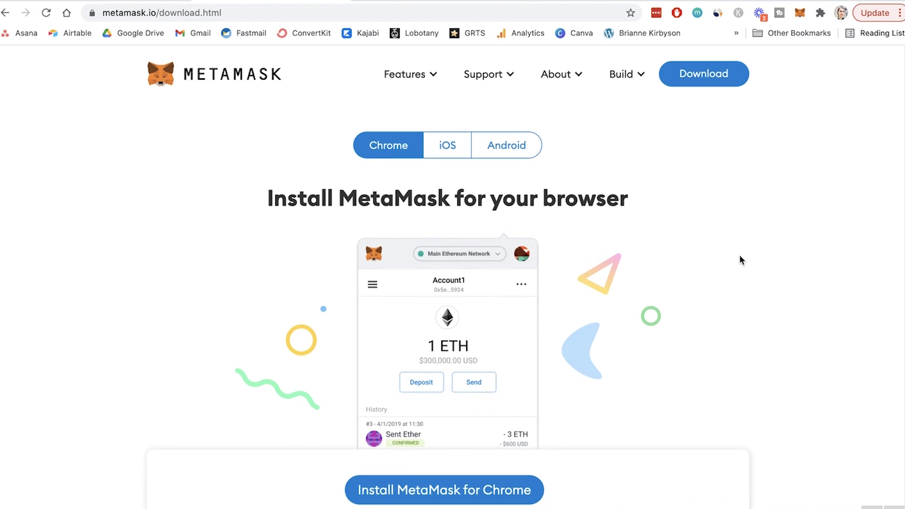
{"action": "left_click", "coordinate": [440, 420]}
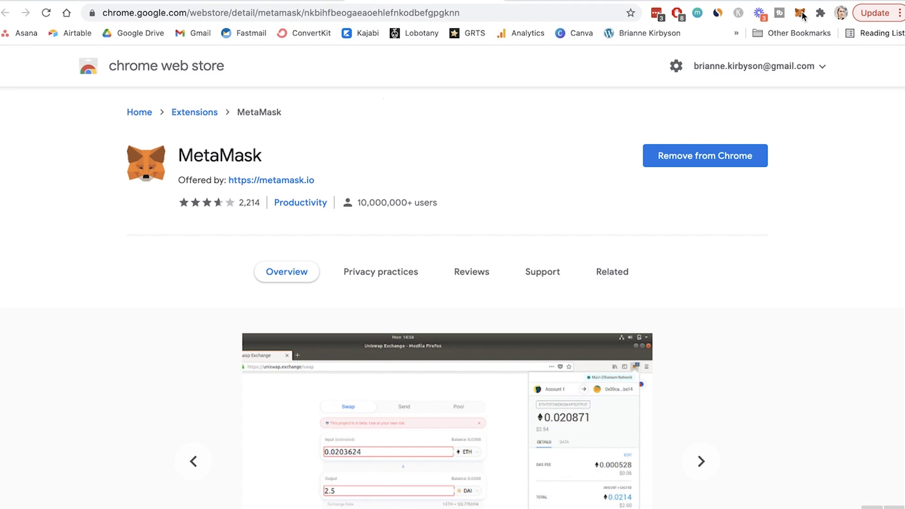
Step: Confirm MetaMask is in the extensions list, then open its popup showing 0.05 ETH on Ethereum Mainnet
{"action": "left_click", "coordinate": [821, 14]}
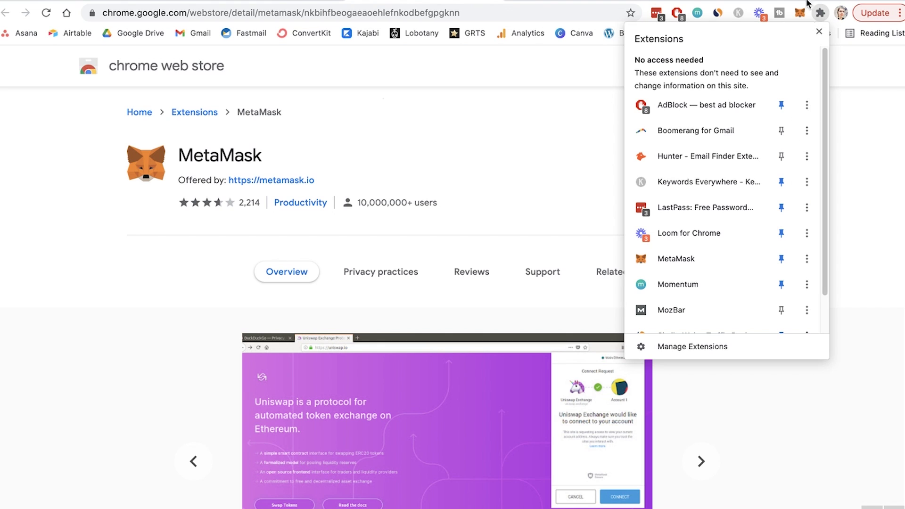
{"action": "left_click", "coordinate": [820, 13]}
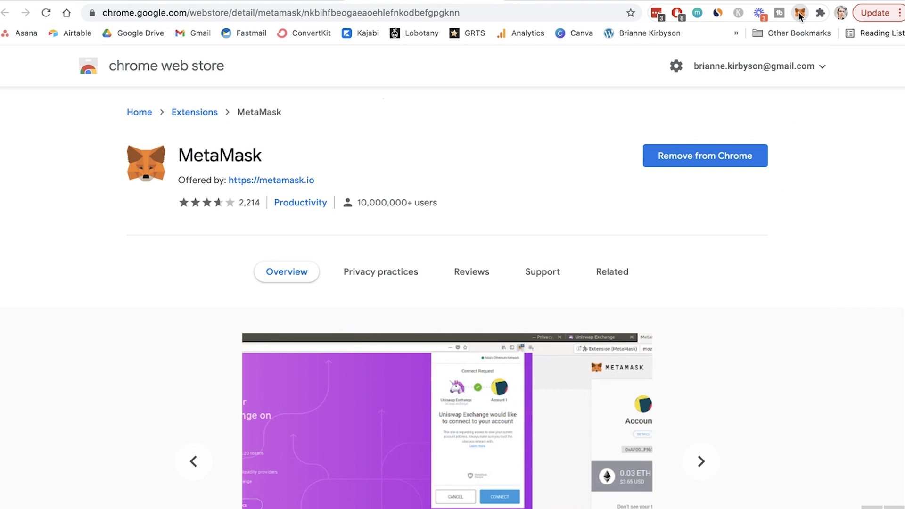
{"action": "left_click", "coordinate": [800, 14]}
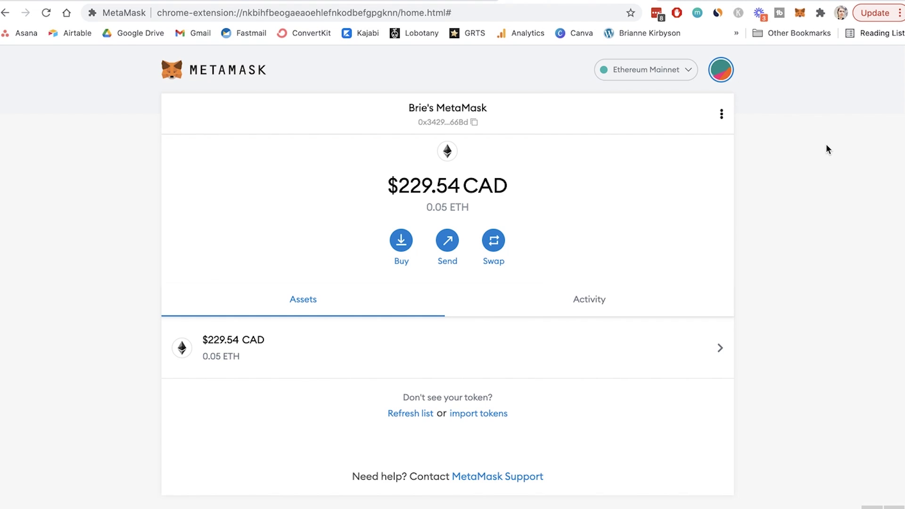
Step: Open the My Accounts menu from the wallet home showing the $229.54 CAD balance
{"action": "left_click", "coordinate": [719, 71]}
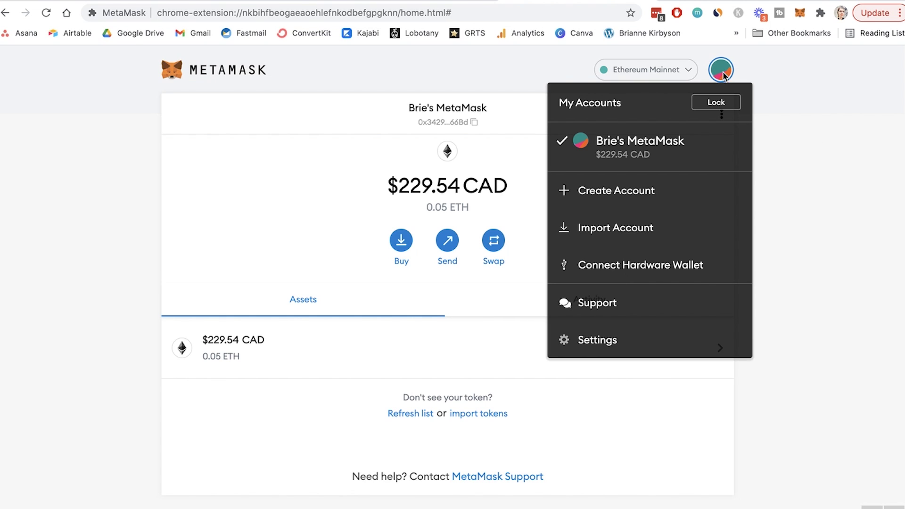
Step: Cancel creating a second account, then reopen and close the accounts menu
{"action": "left_click", "coordinate": [619, 191]}
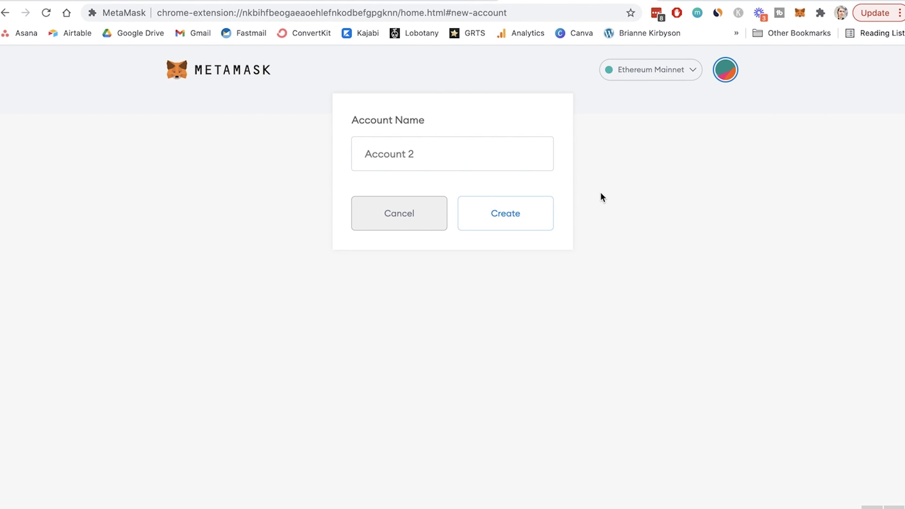
{"action": "left_click", "coordinate": [408, 216]}
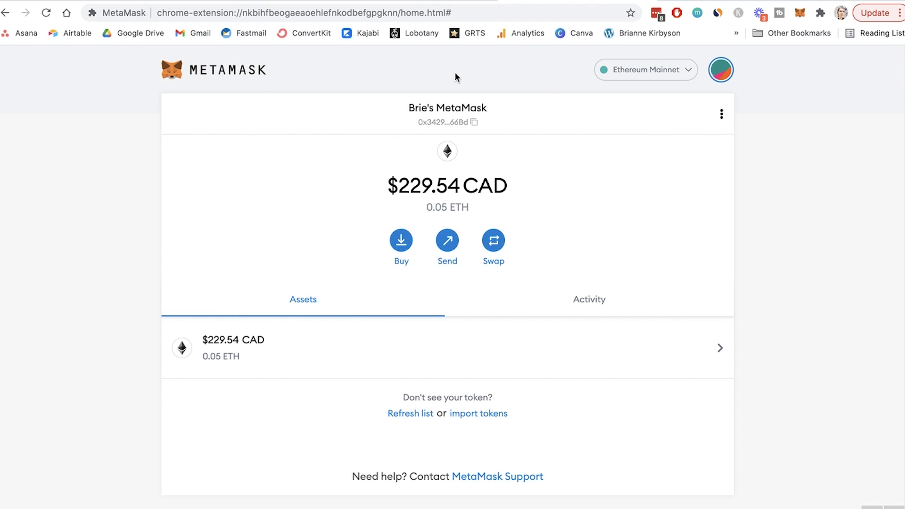
{"action": "left_click", "coordinate": [721, 68]}
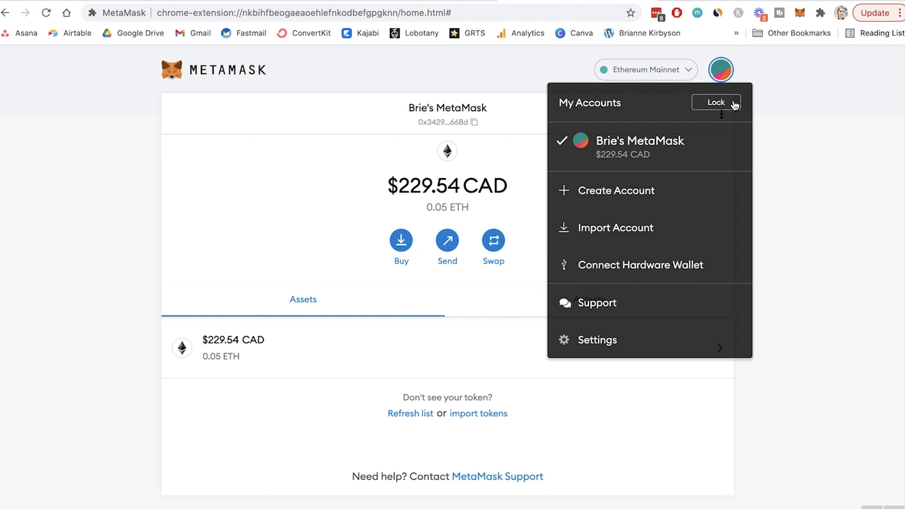
{"action": "left_click", "coordinate": [792, 93]}
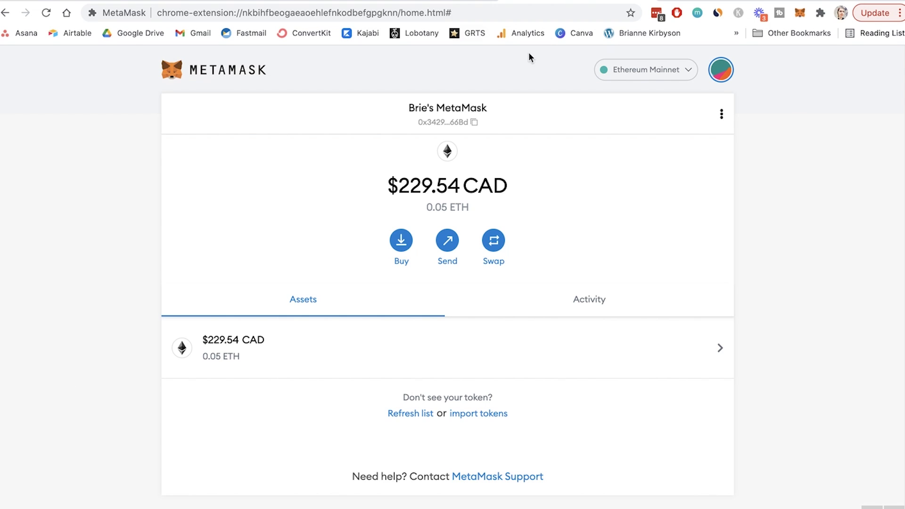
{"action": "left_click", "coordinate": [800, 13]}
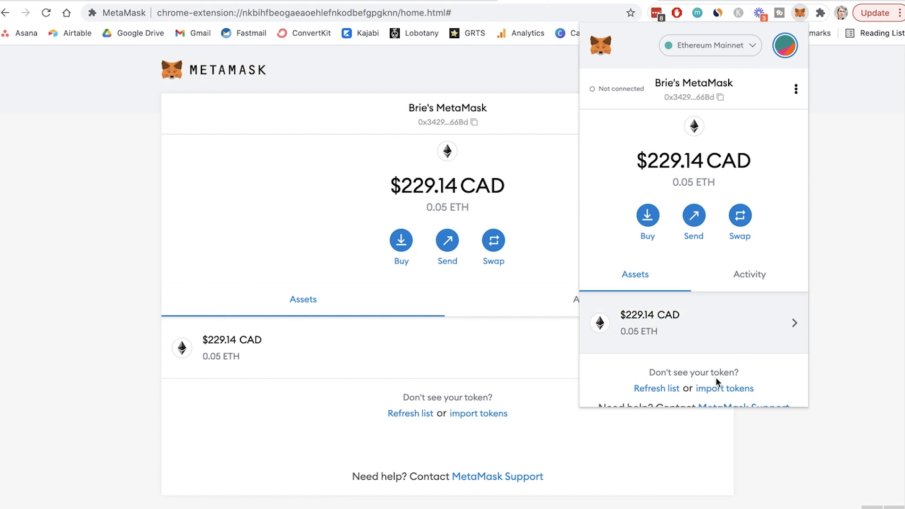
{"action": "mouse_move", "coordinate": [699, 153]}
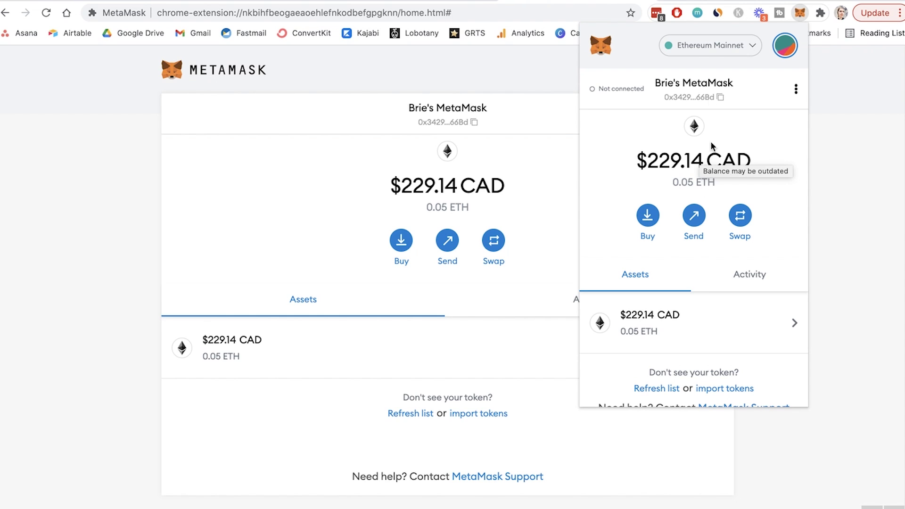
{"action": "left_click", "coordinate": [788, 47]}
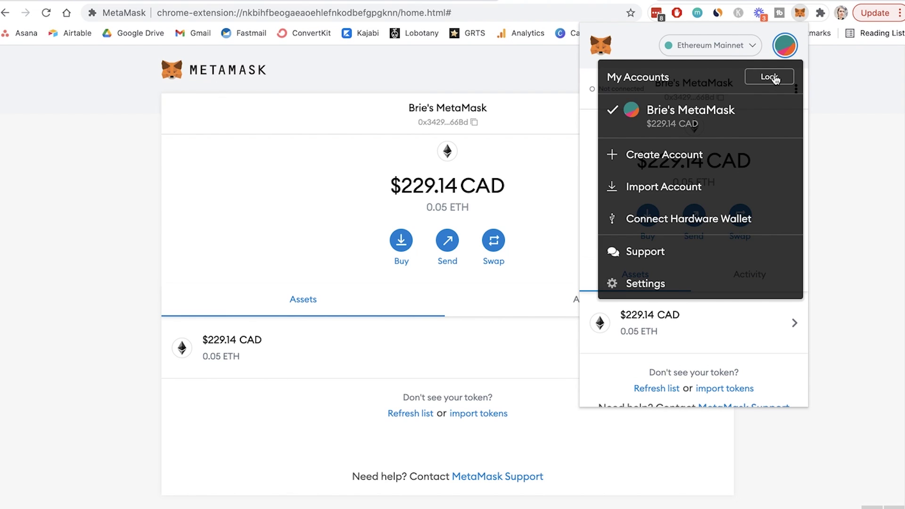
{"action": "left_click", "coordinate": [773, 76]}
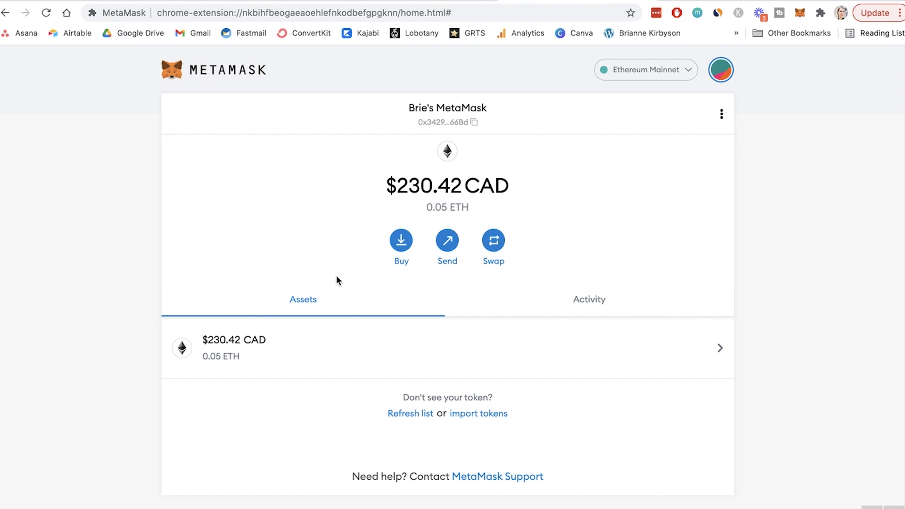
{"action": "left_click", "coordinate": [401, 241]}
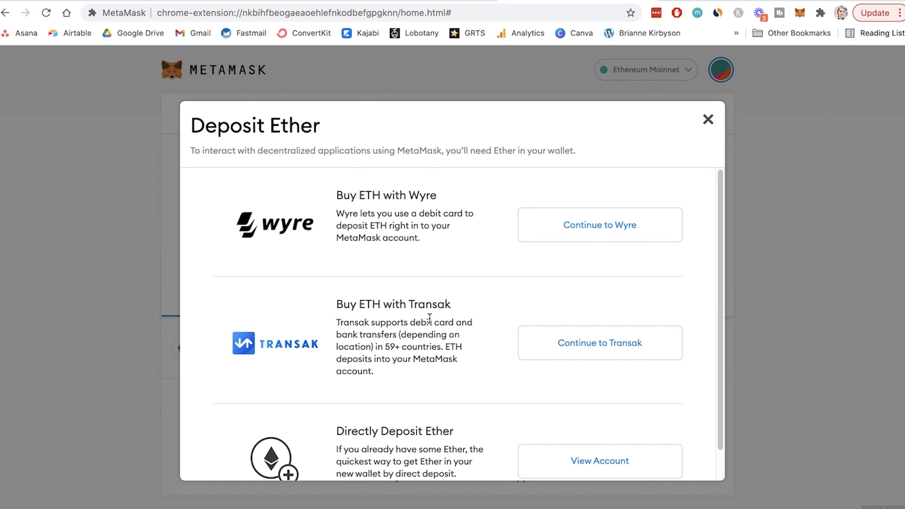
{"action": "scroll", "coordinate": [429, 316], "scroll_direction": "down", "scroll_amount": 1}
{"action": "left_click_drag", "start_coordinate": [337, 290], "coordinate": [451, 311]}
{"action": "left_click", "coordinate": [470, 296]}
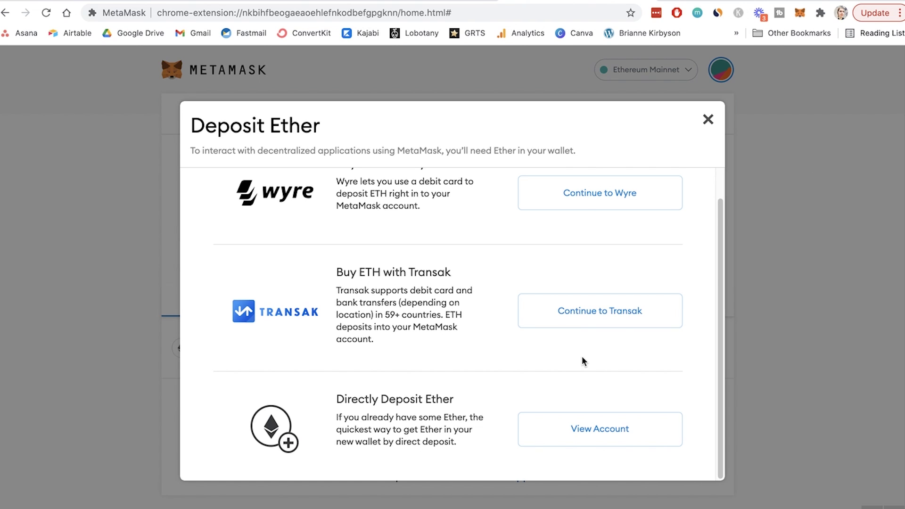
{"action": "key", "text": "Escape"}
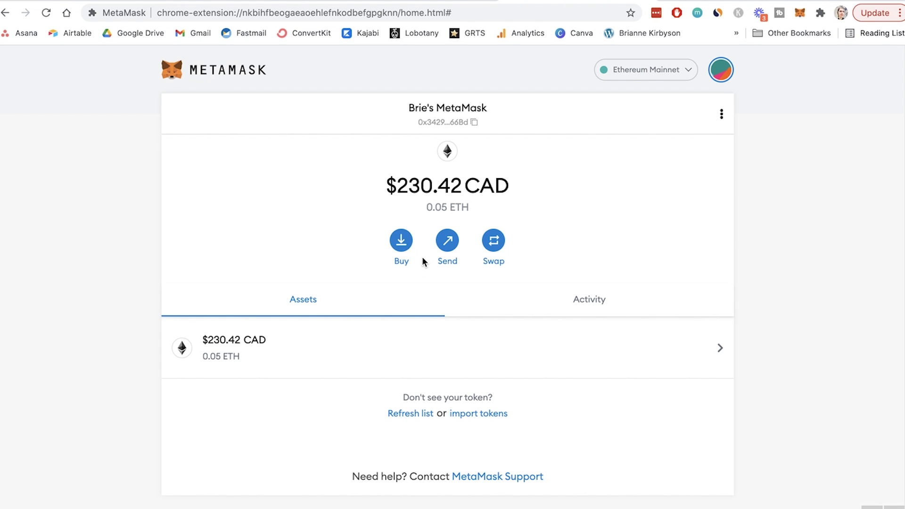
{"action": "left_click", "coordinate": [407, 249]}
{"action": "scroll", "coordinate": [480, 267], "scroll_direction": "down", "scroll_amount": 2}
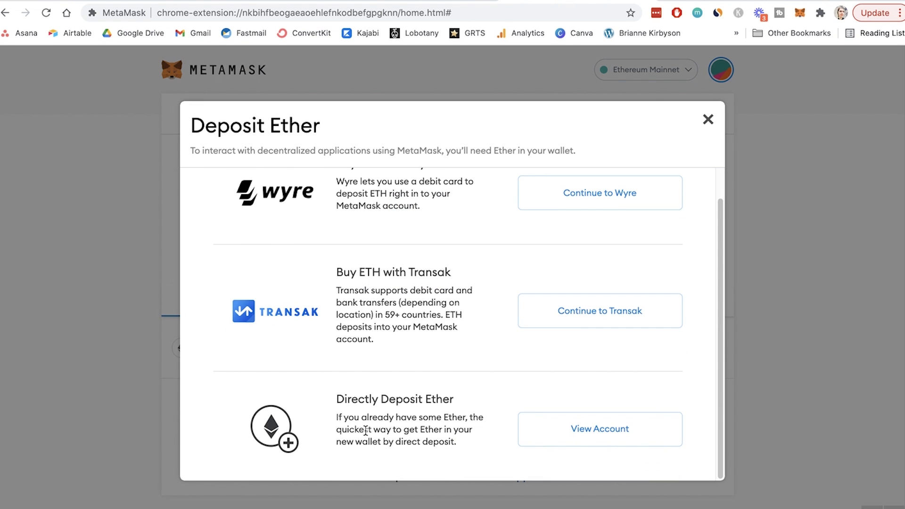
{"action": "left_click", "coordinate": [631, 438]}
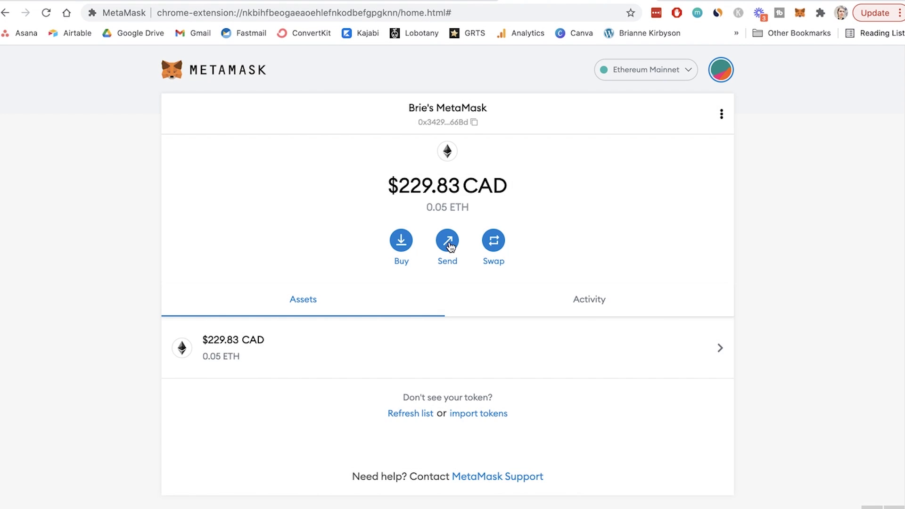
{"action": "left_click", "coordinate": [448, 240]}
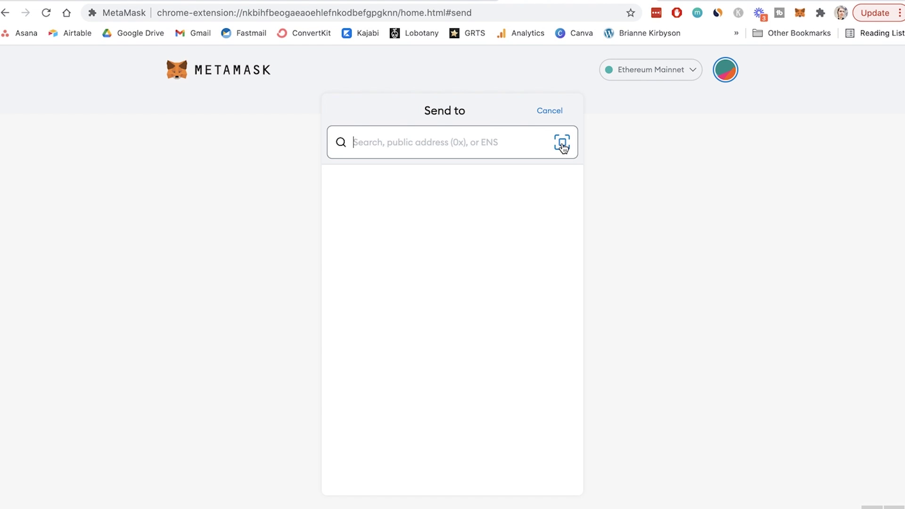
{"action": "left_click", "coordinate": [547, 111]}
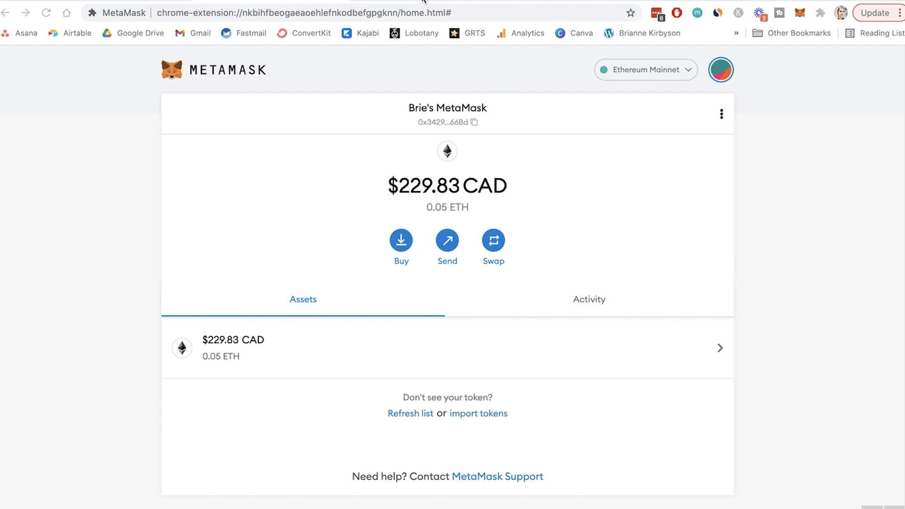
Step: Launch the Uniswap app from uniswap.org and connect the MetaMask wallet account to it
{"action": "left_click", "coordinate": [424, 0]}
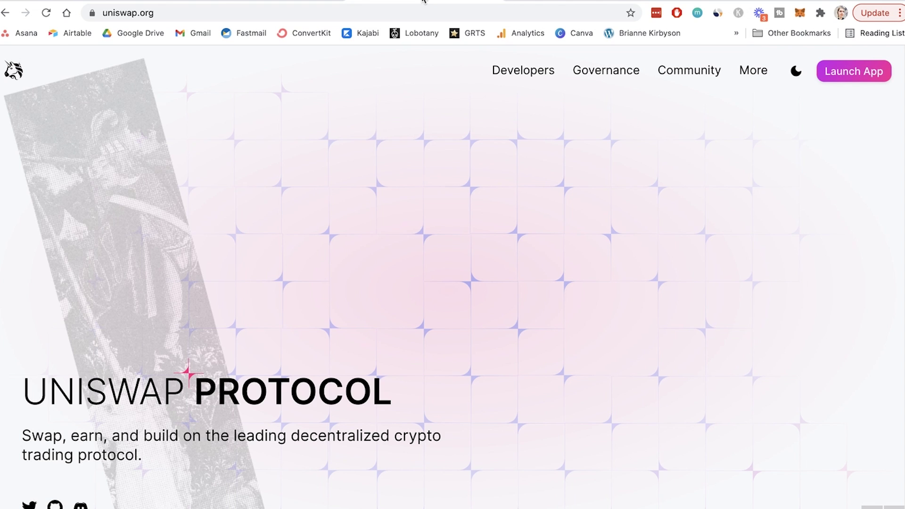
{"action": "mouse_move", "coordinate": [523, 70]}
{"action": "left_click", "coordinate": [838, 73]}
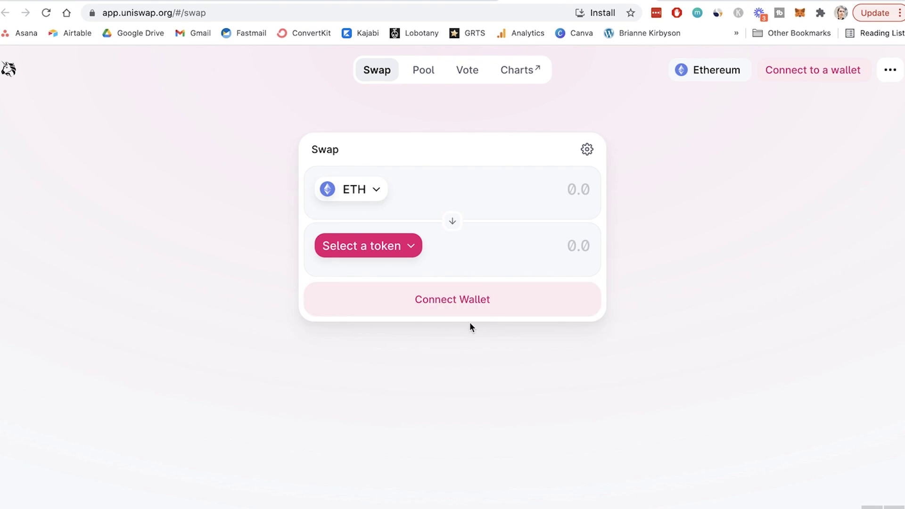
{"action": "left_click", "coordinate": [456, 304]}
{"action": "left_click", "coordinate": [449, 249]}
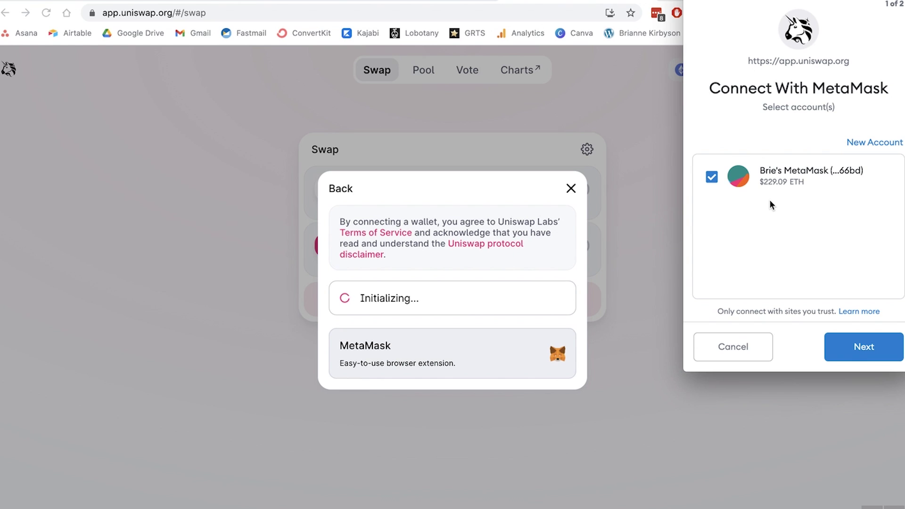
{"action": "left_click", "coordinate": [876, 347]}
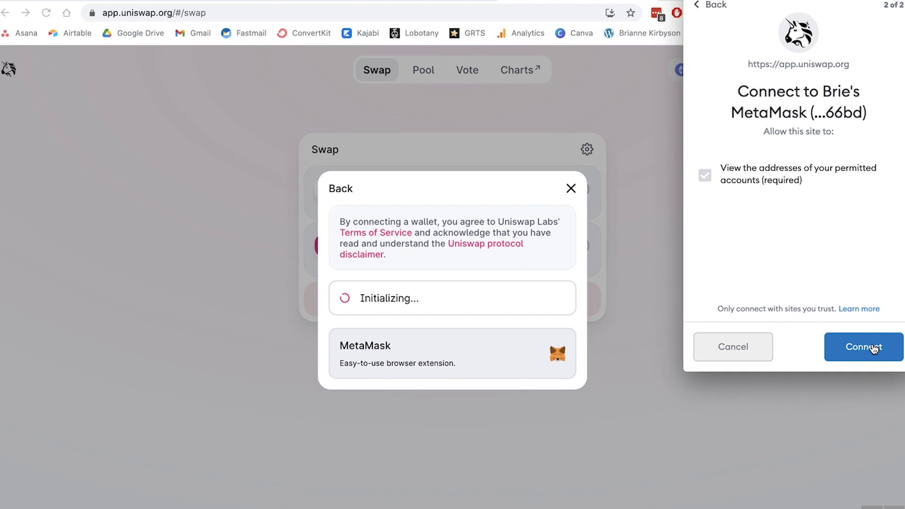
{"action": "left_click", "coordinate": [875, 347]}
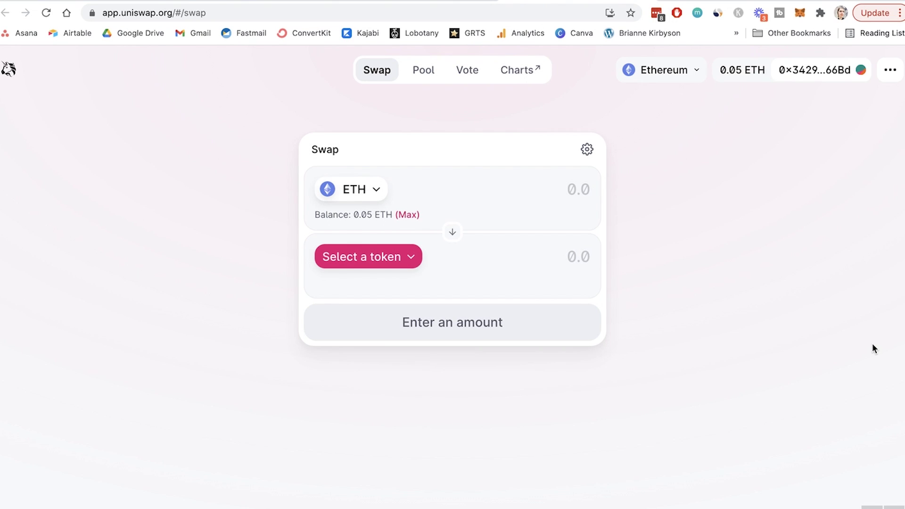
Step: Browse Uniswap's token list without picking a token, then switch to the opensea.io tab
{"action": "left_click", "coordinate": [377, 191]}
{"action": "scroll", "coordinate": [509, 301], "scroll_direction": "down", "scroll_amount": 3}
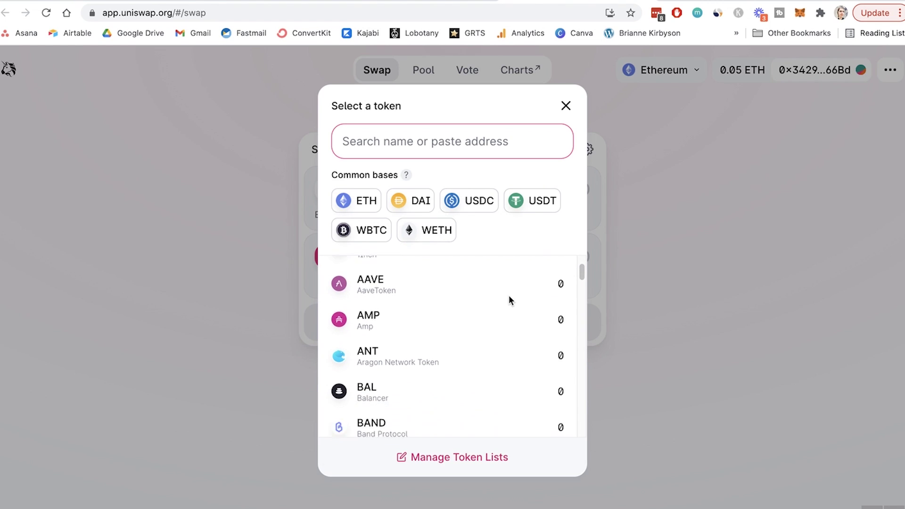
{"action": "scroll", "coordinate": [510, 300], "scroll_direction": "down", "scroll_amount": 12}
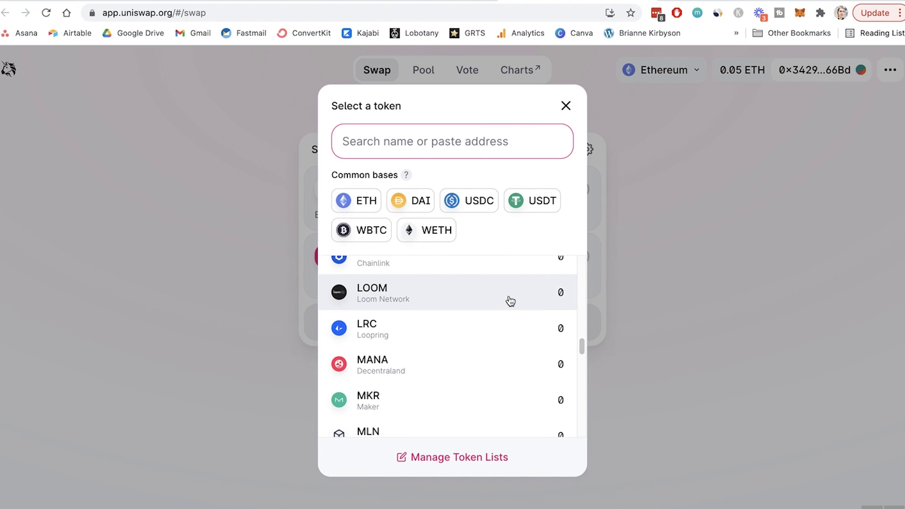
{"action": "left_click", "coordinate": [730, 209]}
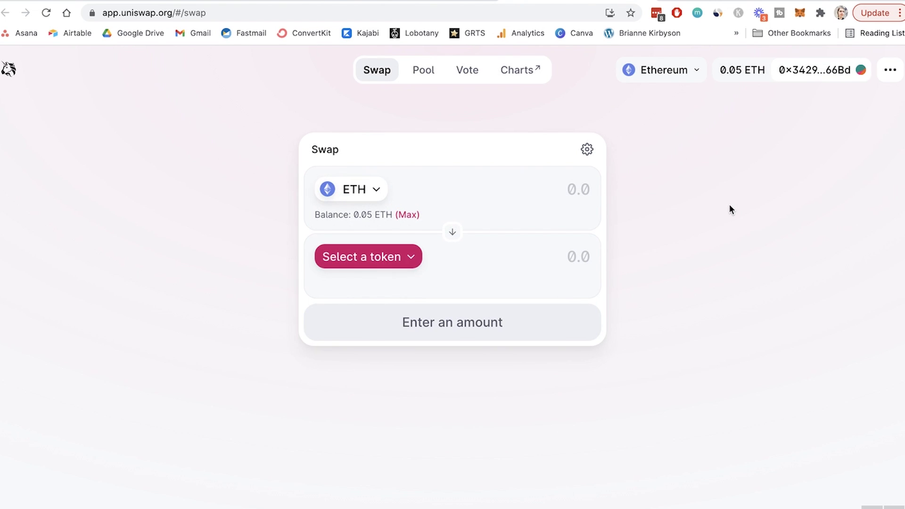
{"action": "left_click", "coordinate": [651, 1]}
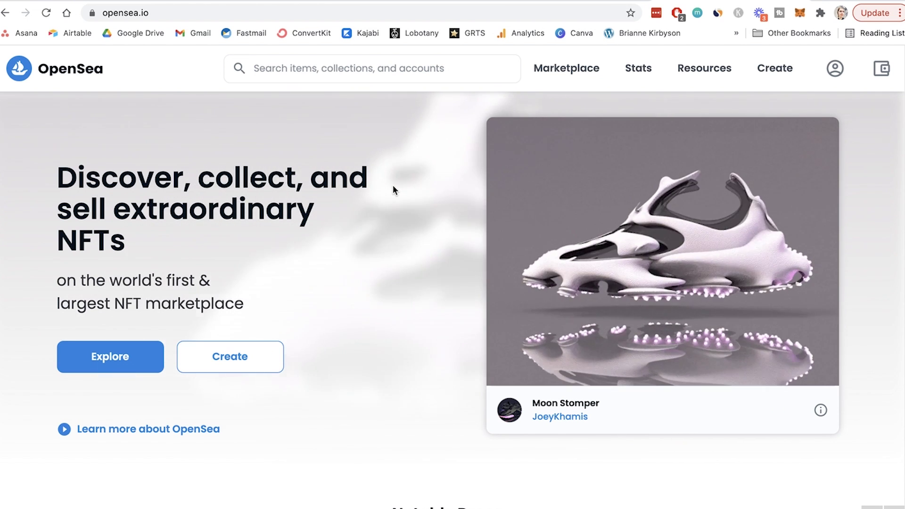
Step: Open OpenSea's Marketplace of 21,819,019 items, dismissing the MetaMask connection prompt without connecting
{"action": "scroll", "coordinate": [473, 290], "scroll_direction": "down", "scroll_amount": 3}
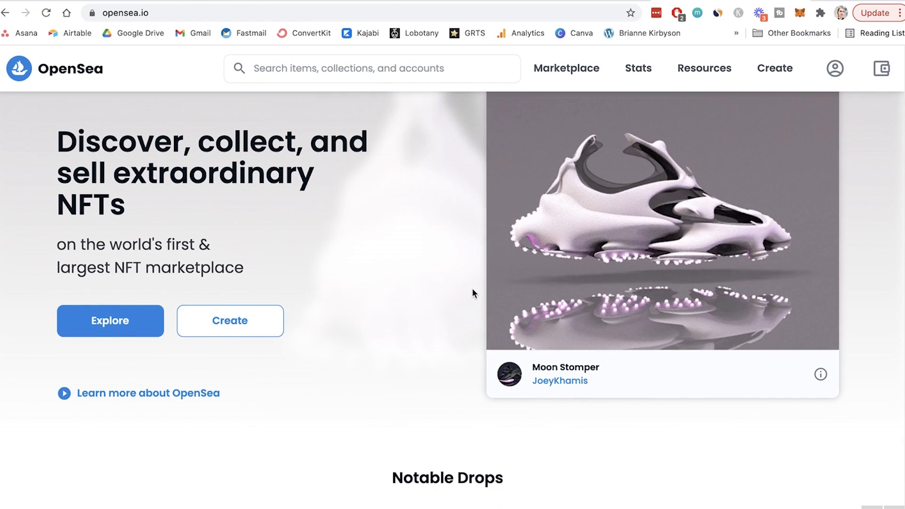
{"action": "left_click", "coordinate": [560, 75]}
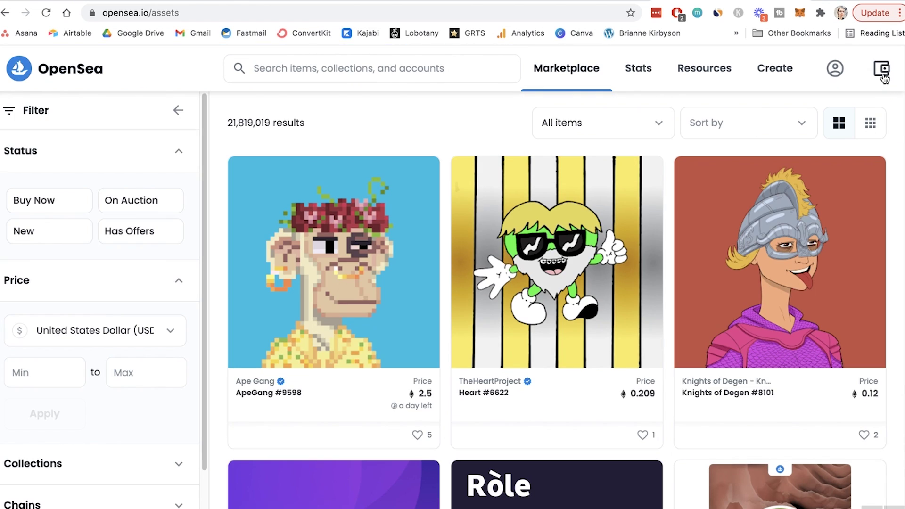
{"action": "left_click", "coordinate": [883, 73]}
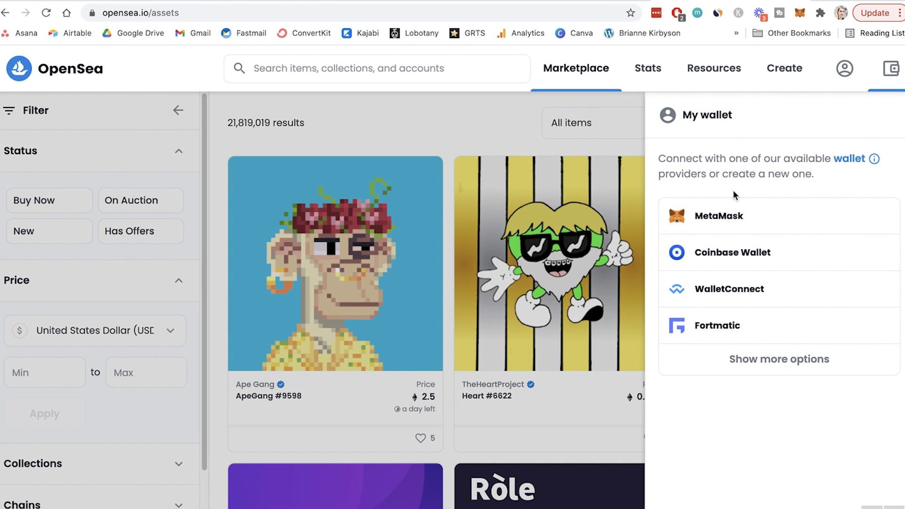
{"action": "left_click", "coordinate": [741, 225]}
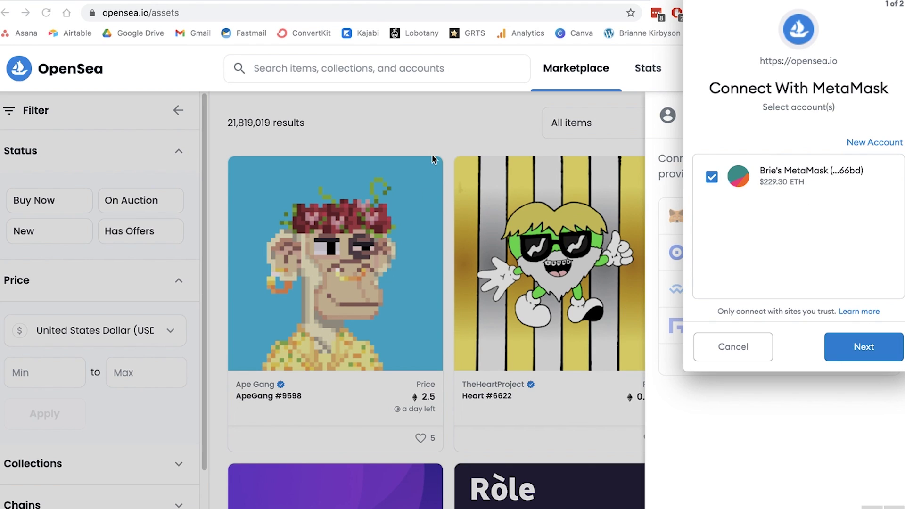
{"action": "left_click", "coordinate": [420, 121]}
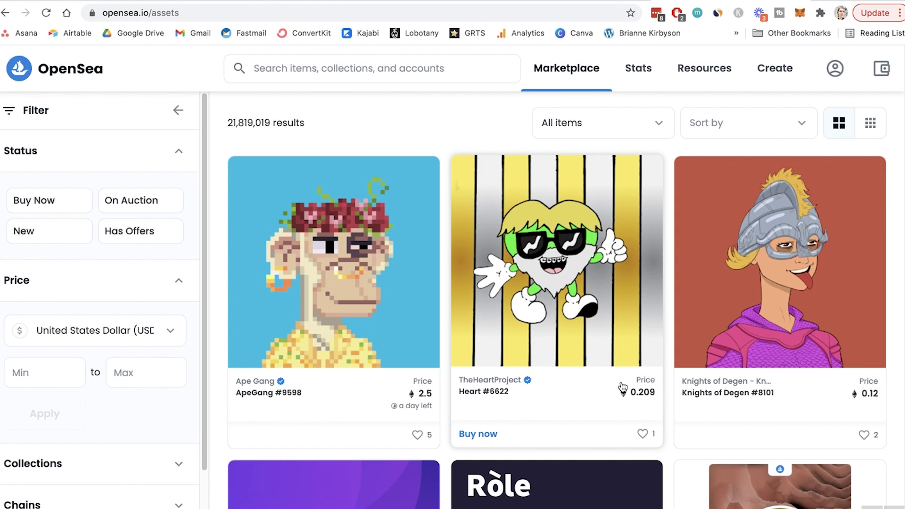